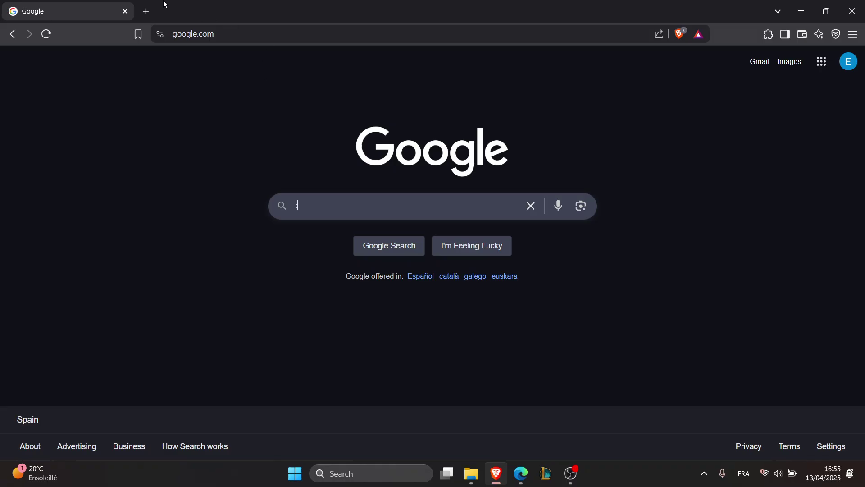
Navigate from the address bar to maps.google.com via the 'm' suggestion.
{"action": "left_click", "coordinate": [212, 35]}
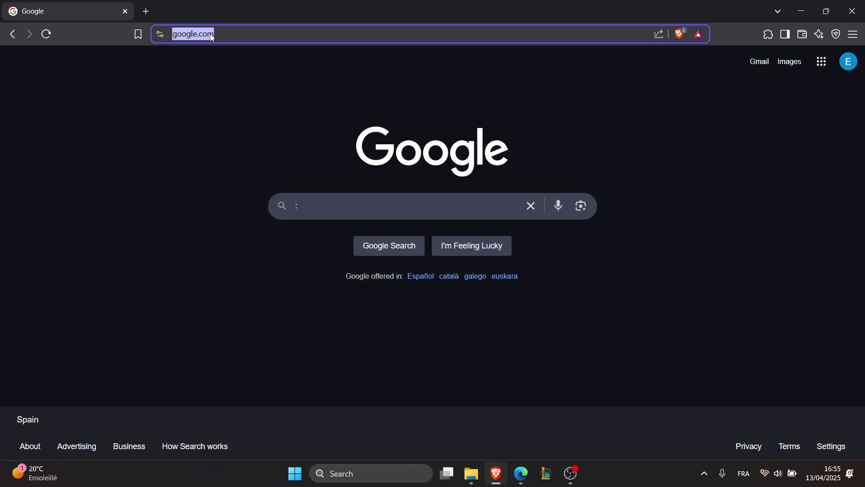
{"action": "type", "text": "m"}
{"action": "key", "text": "Return"}
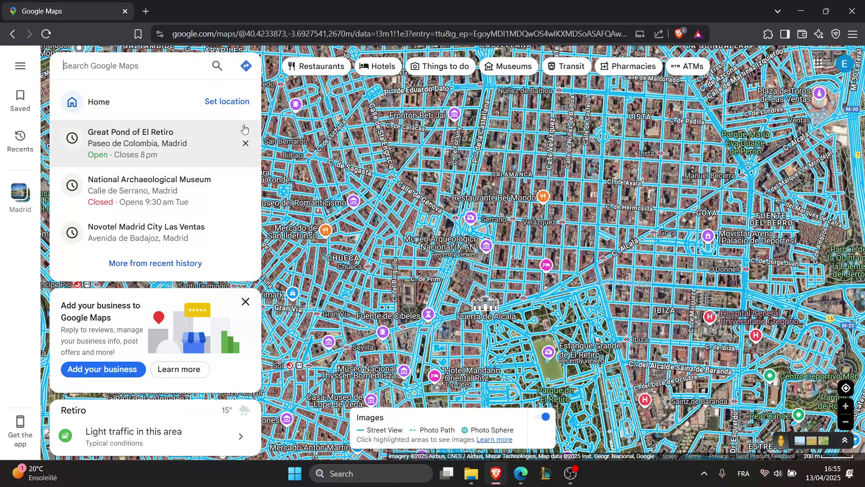
Dismiss the side panels, try the Terrain layer, return to Satellite and pan east toward El Retiro.
{"action": "left_click", "coordinate": [86, 395]}
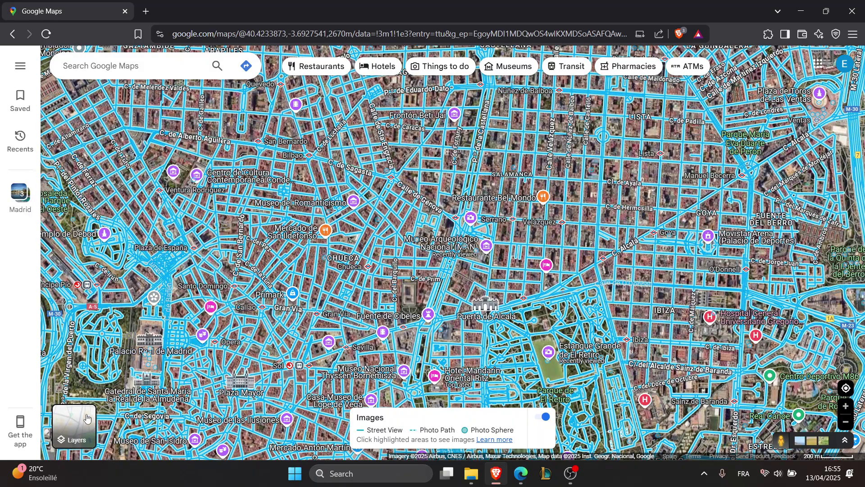
{"action": "mouse_move", "coordinate": [74, 425]}
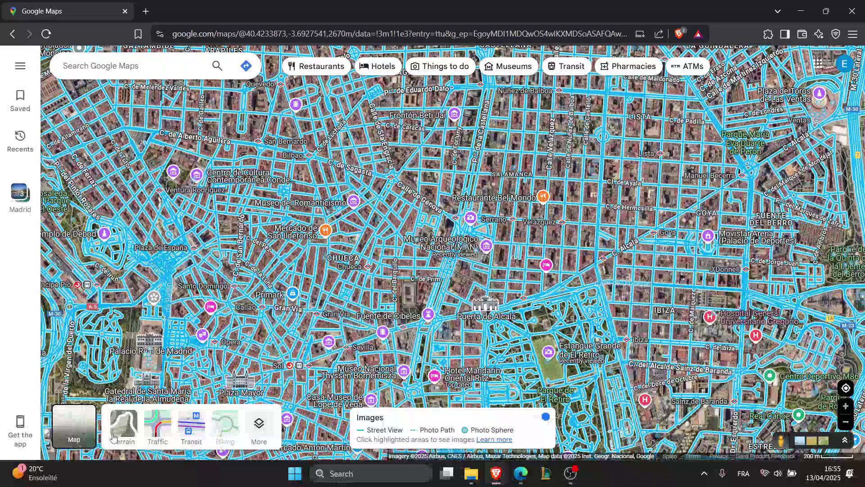
{"action": "left_click", "coordinate": [124, 427]}
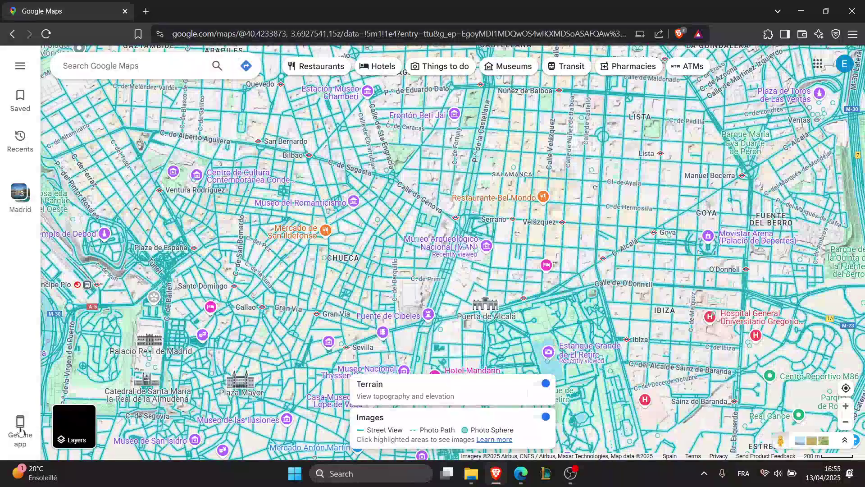
{"action": "left_click", "coordinate": [68, 421]}
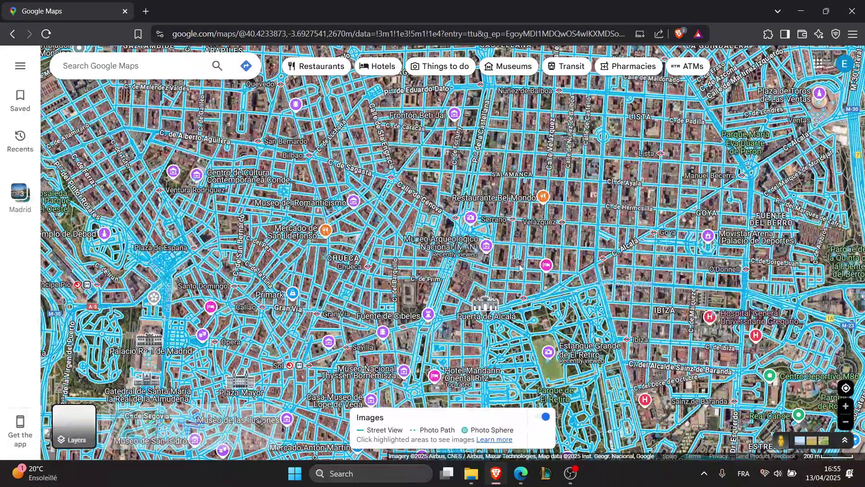
{"action": "left_click", "coordinate": [507, 271]}
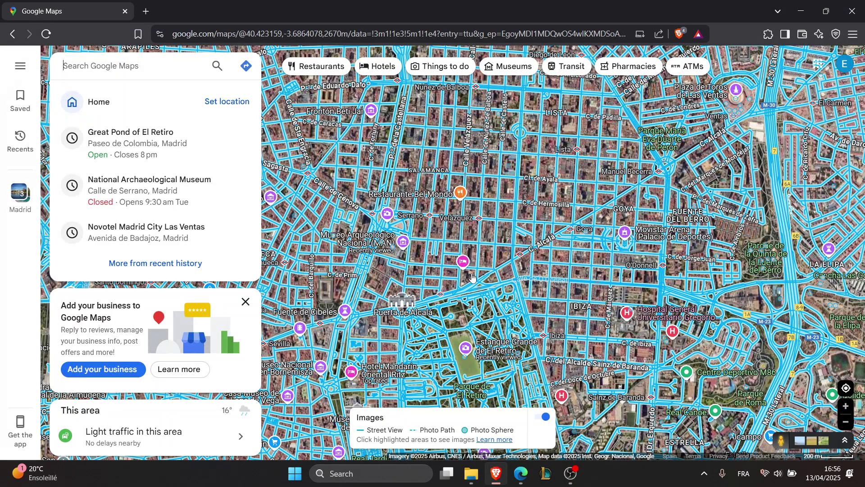
Zoom the satellite view onto the M-30 / M-23 interchange at 20 m scale.
{"action": "left_click", "coordinate": [409, 230]}
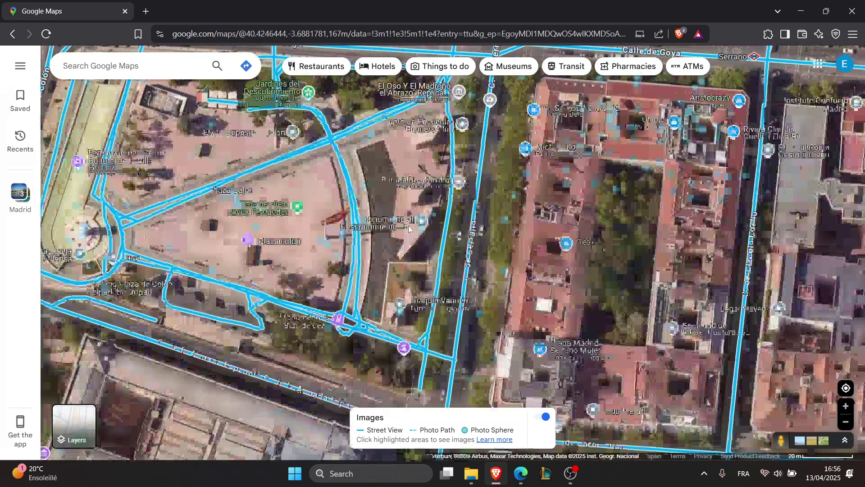
{"action": "scroll", "coordinate": [368, 246], "scroll_direction": "down", "scroll_amount": 8}
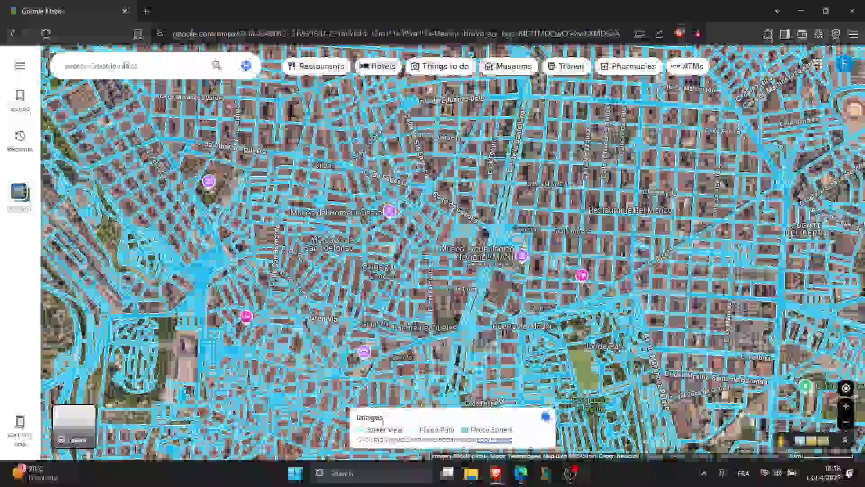
{"action": "scroll", "coordinate": [514, 283], "scroll_direction": "up", "scroll_amount": 6}
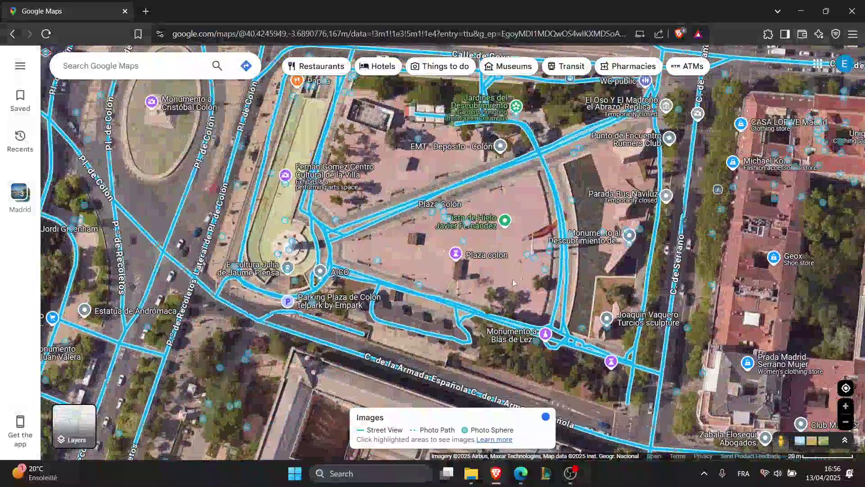
{"action": "scroll", "coordinate": [514, 283], "scroll_direction": "down", "scroll_amount": 10}
{"action": "scroll", "coordinate": [514, 283], "scroll_direction": "up", "scroll_amount": 5}
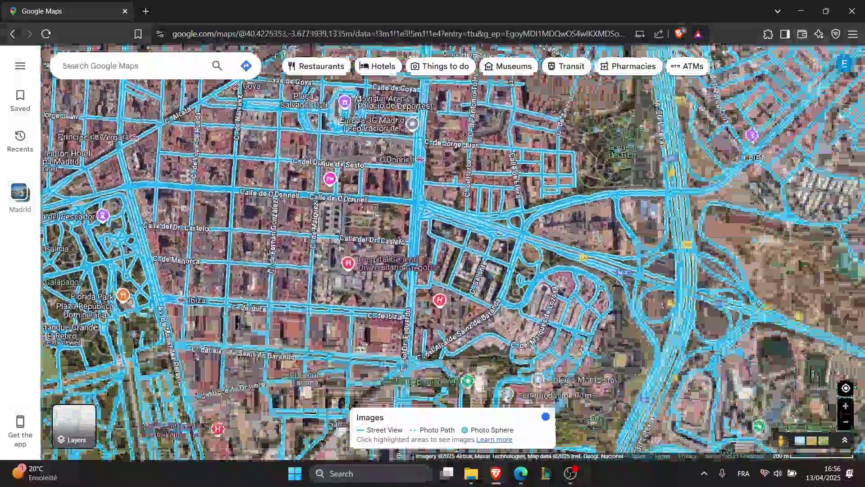
{"action": "scroll", "coordinate": [584, 249], "scroll_direction": "up", "scroll_amount": 6}
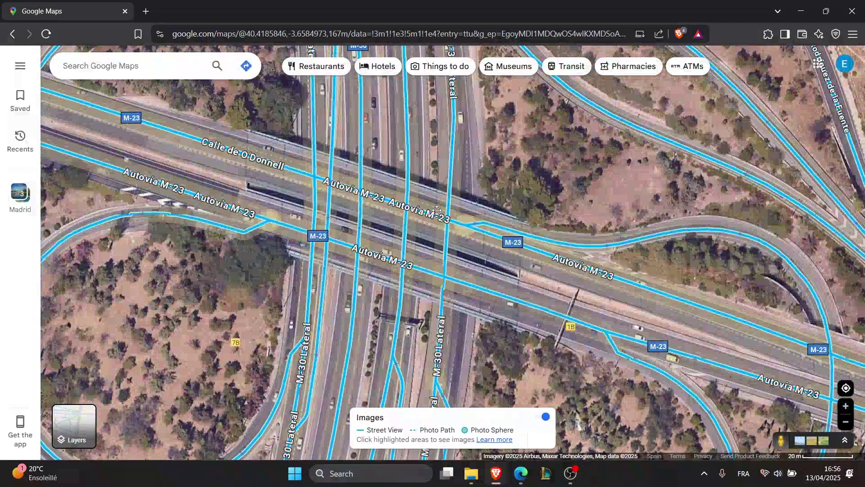
Drop the Pegman onto M-30 Lateral under the overpass to enter Street View.
{"action": "left_click_drag", "start_coordinate": [464, 241], "coordinate": [499, 276]}
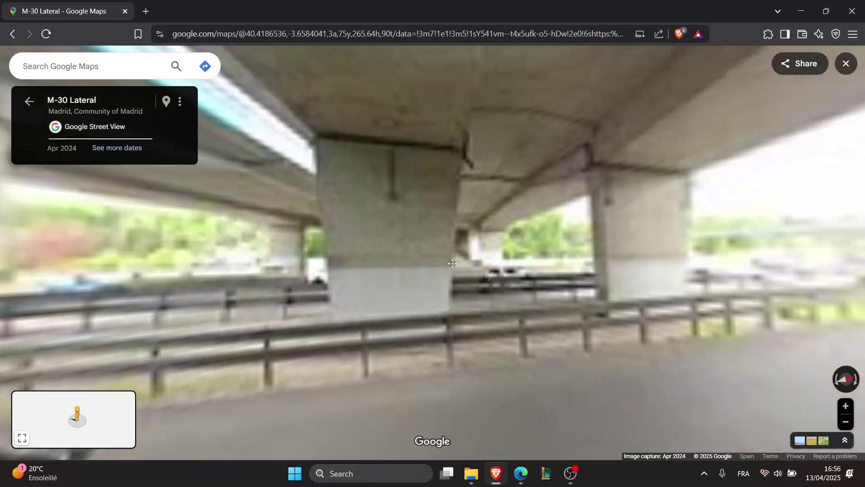
{"action": "mouse_move", "coordinate": [453, 263]}
{"action": "left_mouse_down"}
{"action": "mouse_move", "coordinate": [488, 235]}
{"action": "mouse_move", "coordinate": [513, 267]}
{"action": "mouse_move", "coordinate": [862, 169]}
{"action": "mouse_move", "coordinate": [756, 323]}
{"action": "mouse_move", "coordinate": [412, 245]}
{"action": "mouse_move", "coordinate": [744, 148]}
{"action": "left_mouse_up"}
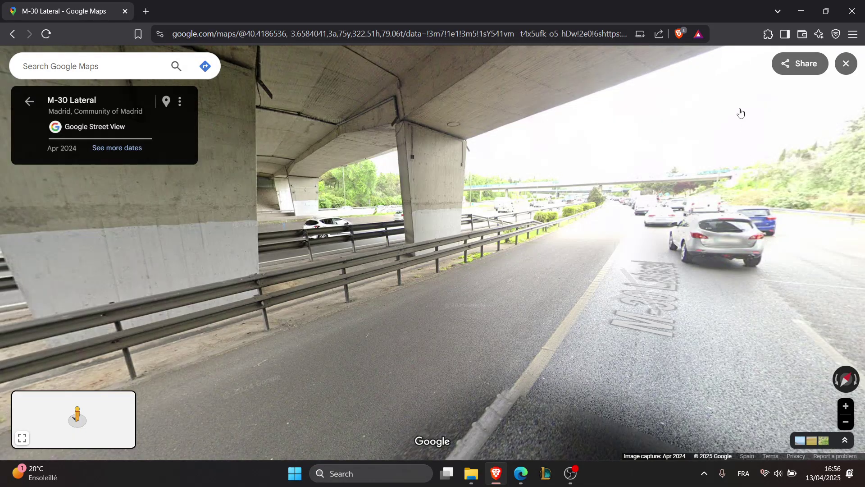
{"action": "mouse_move", "coordinate": [744, 149]}
{"action": "left_mouse_down"}
{"action": "mouse_move", "coordinate": [745, 318]}
{"action": "mouse_move", "coordinate": [624, 218]}
{"action": "left_mouse_up"}
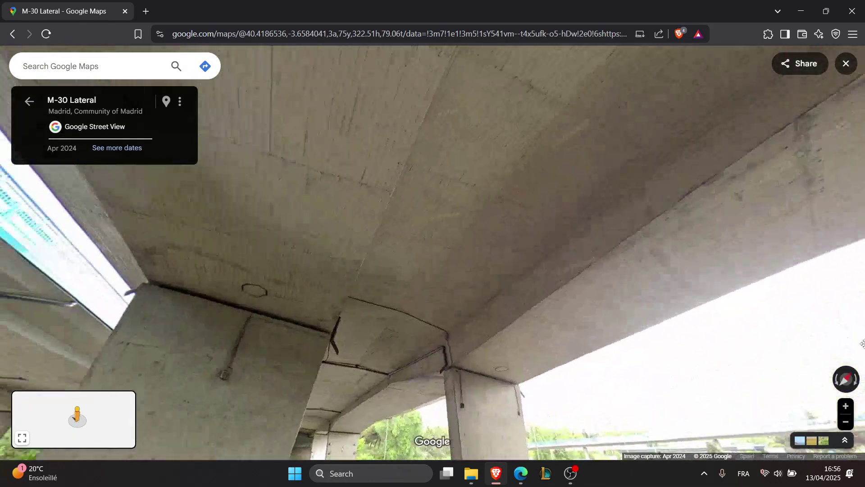